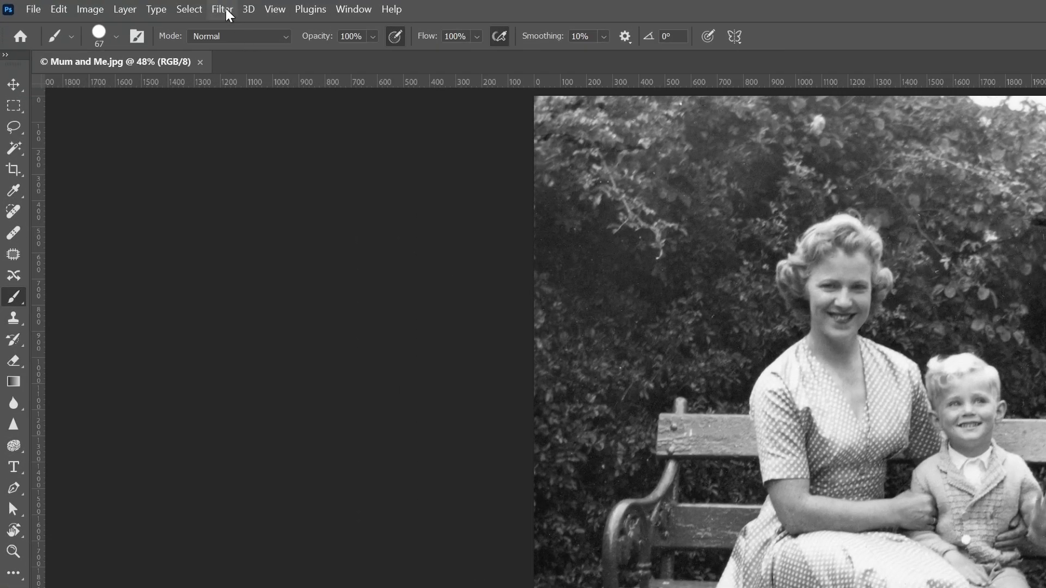
Open Neural Filters on the black-and-white photo and enable the Colorize filter
{"action": "left_click", "coordinate": [225, 8]}
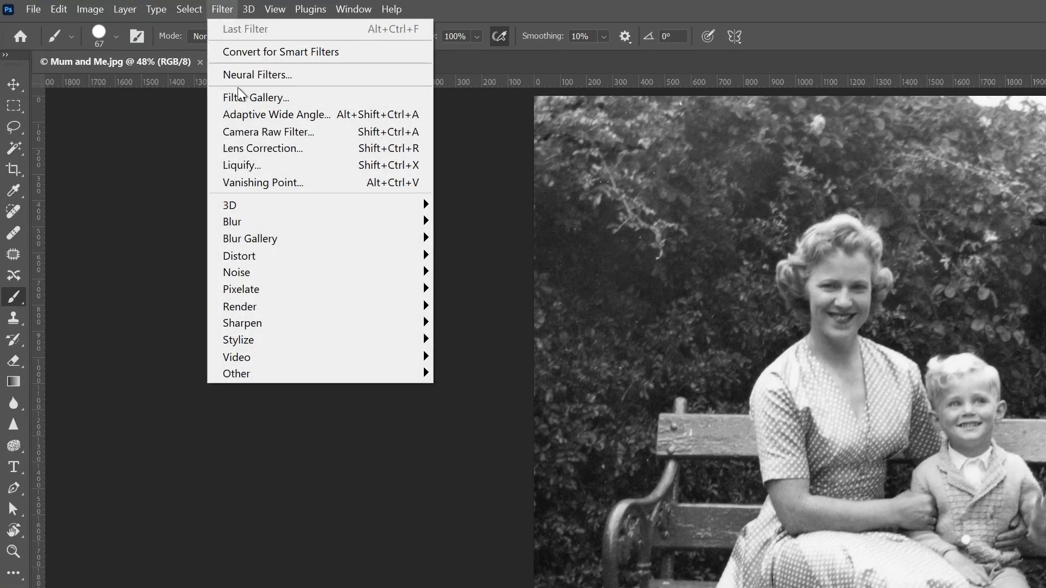
{"action": "left_click", "coordinate": [244, 77]}
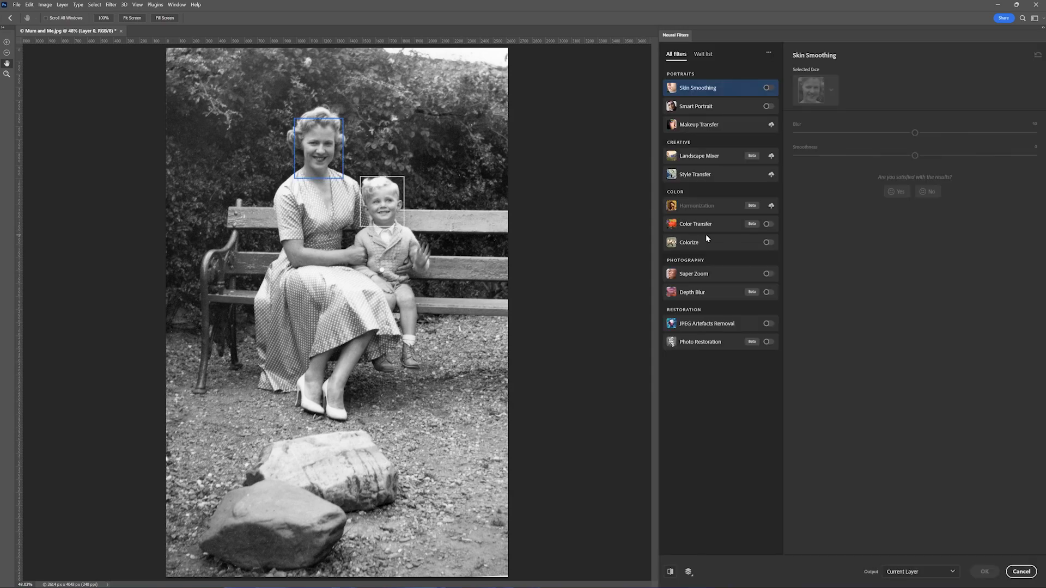
{"action": "left_click", "coordinate": [695, 243]}
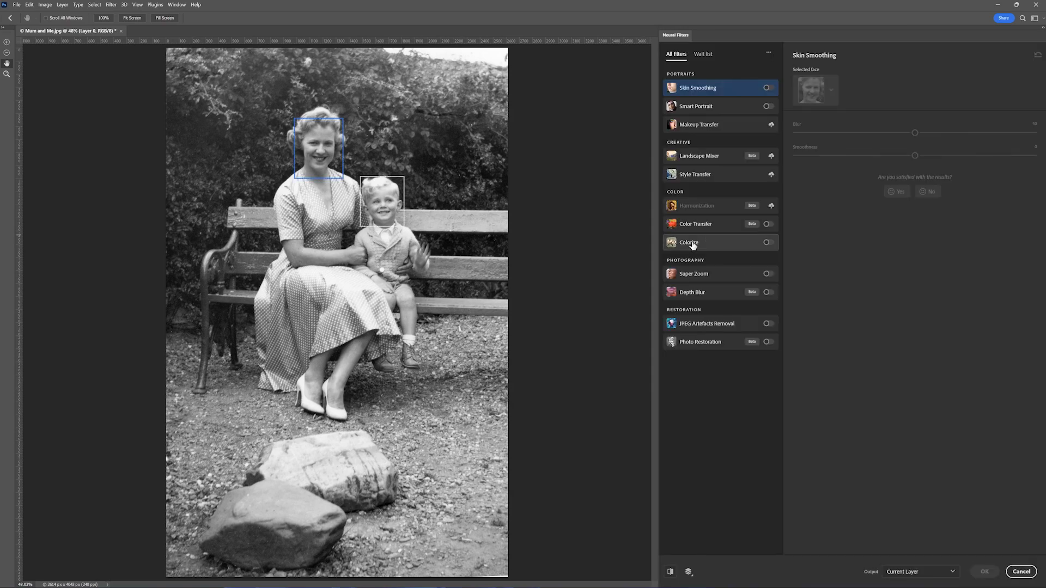
{"action": "left_click", "coordinate": [767, 242]}
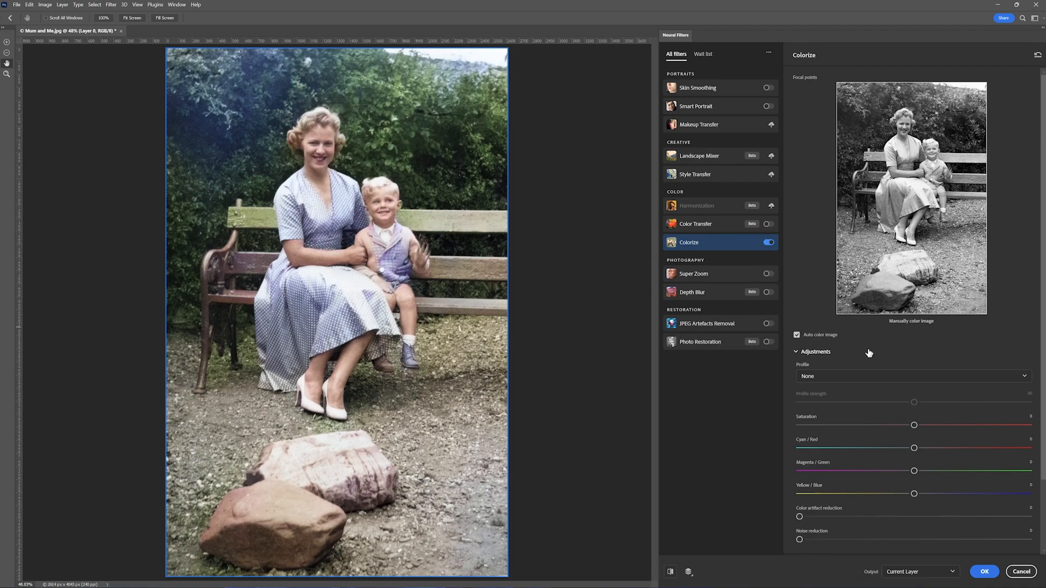
Output the colorization as a new color layer, apply the filter, and compare it with the original by toggling the layer's visibility
{"action": "left_click_drag", "start_coordinate": [868, 354], "coordinate": [878, 271]}
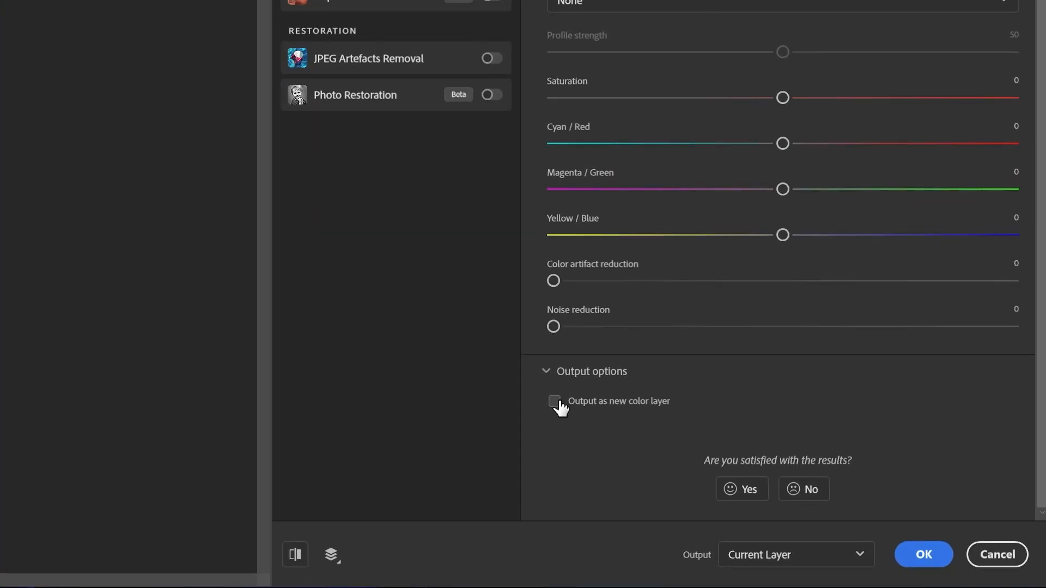
{"action": "left_click", "coordinate": [772, 485]}
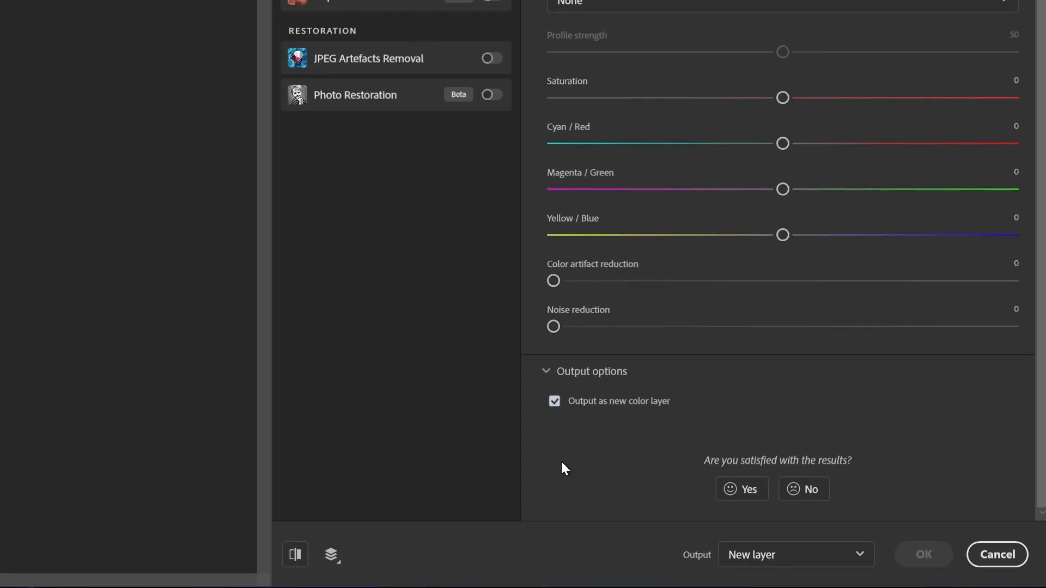
{"action": "left_click", "coordinate": [923, 554]}
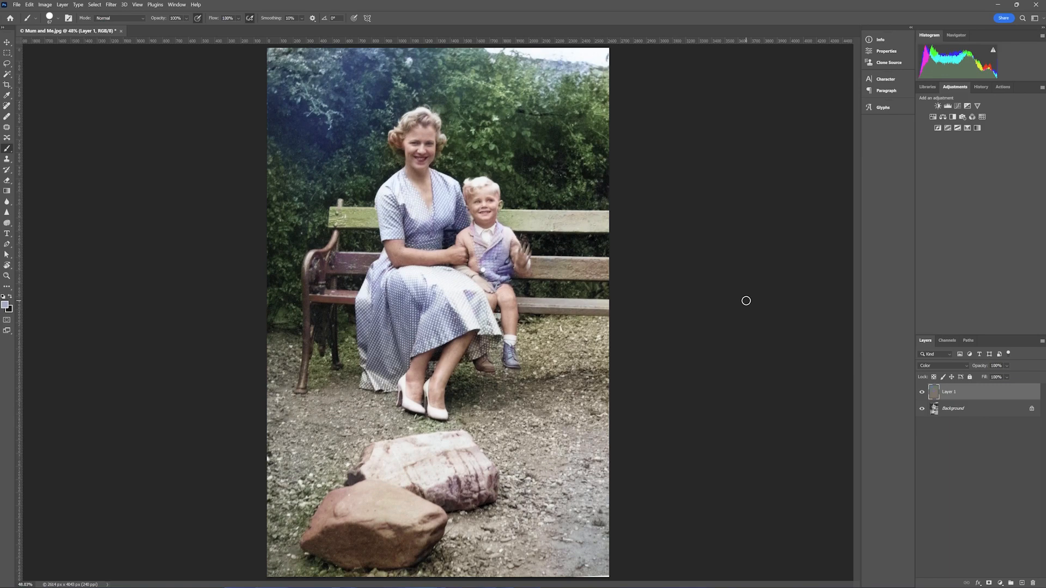
{"action": "left_click", "coordinate": [921, 392]}
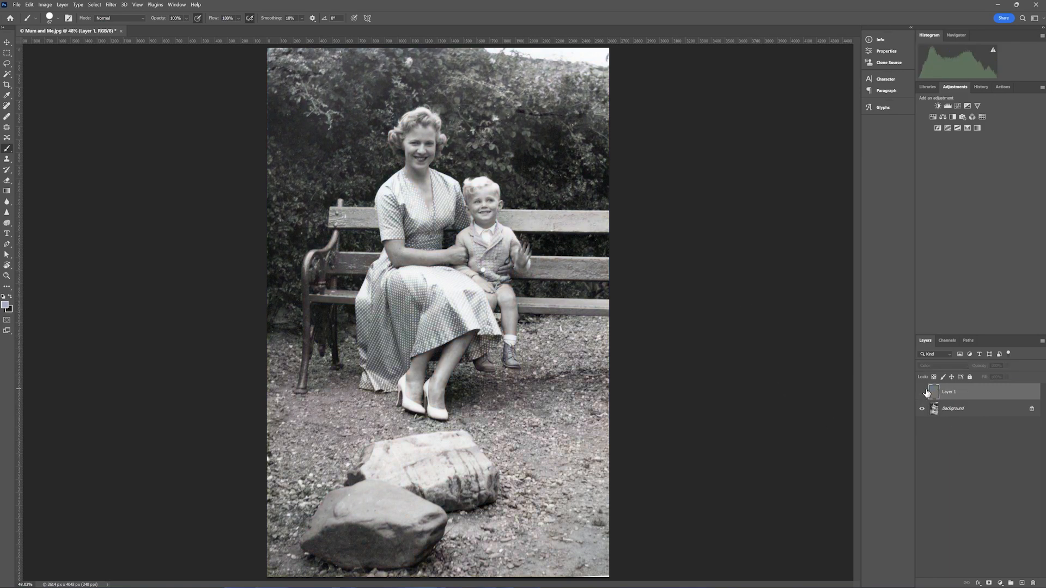
{"action": "left_click", "coordinate": [921, 392]}
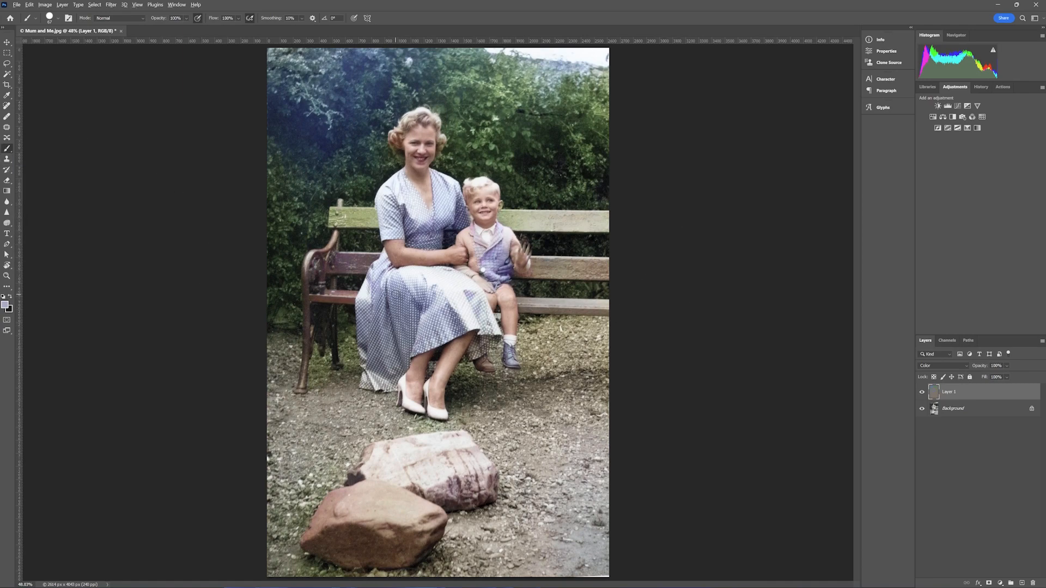
Paint the boy's jacket evenly lilac and recolor the bench's top slat with the mauve sampled from the slat below
{"action": "mouse_move", "coordinate": [395, 294]}
{"action": "left_mouse_down"}
{"action": "mouse_move", "coordinate": [411, 295]}
{"action": "mouse_move", "coordinate": [399, 295]}
{"action": "left_mouse_up"}
{"action": "left_click", "coordinate": [461, 239]}
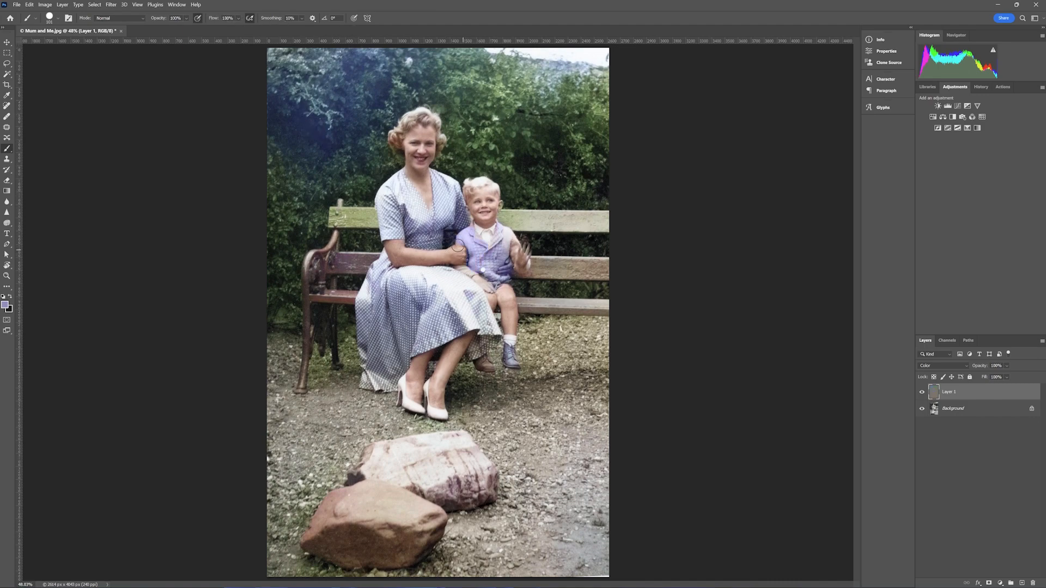
{"action": "mouse_move", "coordinate": [496, 235]}
{"action": "left_mouse_down"}
{"action": "mouse_move", "coordinate": [504, 249]}
{"action": "mouse_move", "coordinate": [507, 235]}
{"action": "mouse_move", "coordinate": [523, 264]}
{"action": "left_mouse_up"}
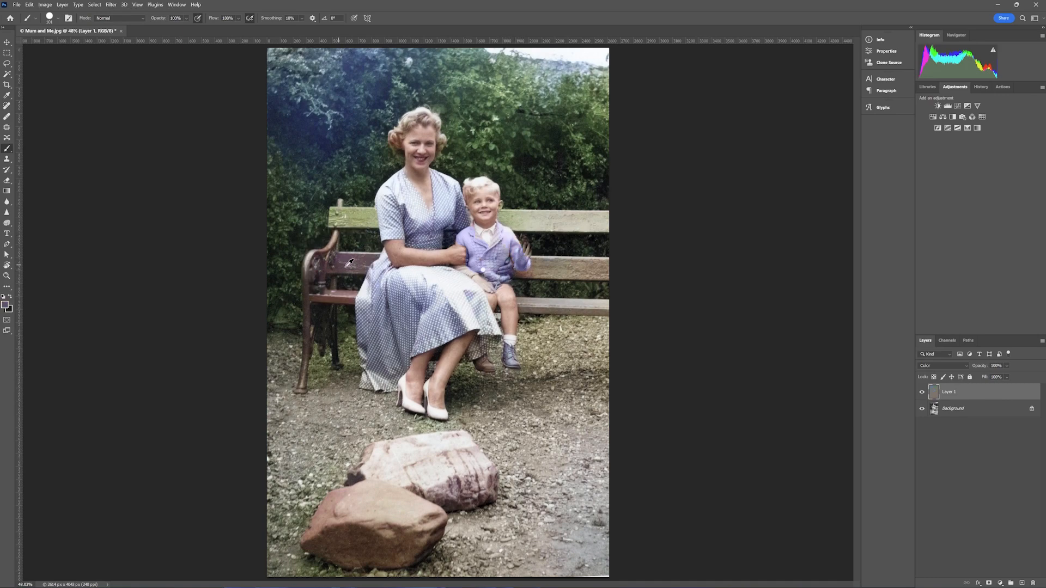
{"action": "mouse_move", "coordinate": [358, 219]}
{"action": "left_mouse_down"}
{"action": "mouse_move", "coordinate": [371, 215]}
{"action": "mouse_move", "coordinate": [333, 211]}
{"action": "mouse_move", "coordinate": [331, 223]}
{"action": "mouse_move", "coordinate": [371, 220]}
{"action": "left_mouse_up"}
{"action": "mouse_move", "coordinate": [529, 217]}
{"action": "left_mouse_down"}
{"action": "mouse_move", "coordinate": [503, 215]}
{"action": "mouse_move", "coordinate": [615, 216]}
{"action": "mouse_move", "coordinate": [507, 223]}
{"action": "left_mouse_up"}
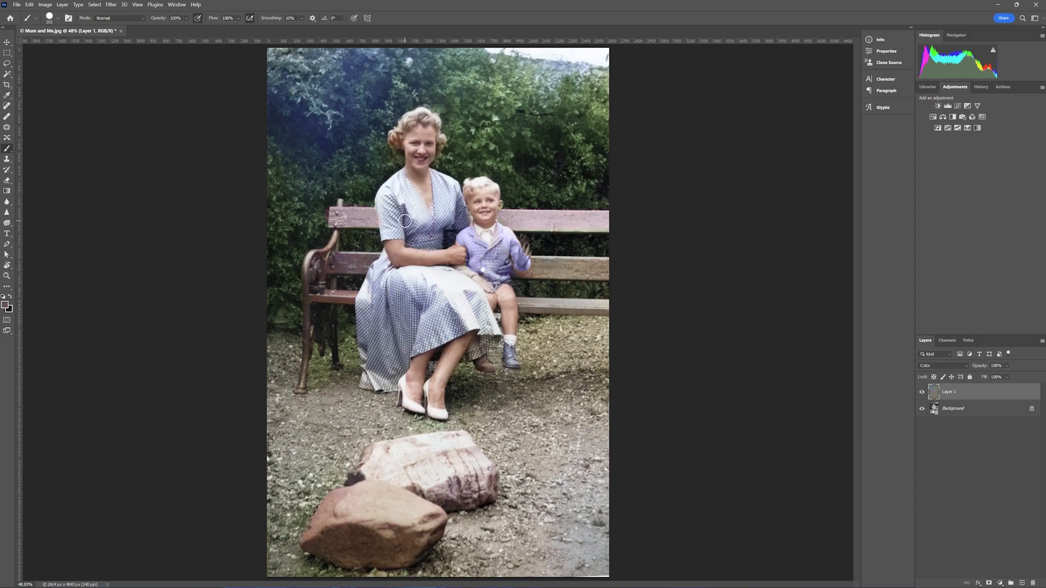
Set the foreground color to green #526a53 and paint the woman's whole dress with it
{"action": "left_click", "coordinate": [6, 306]}
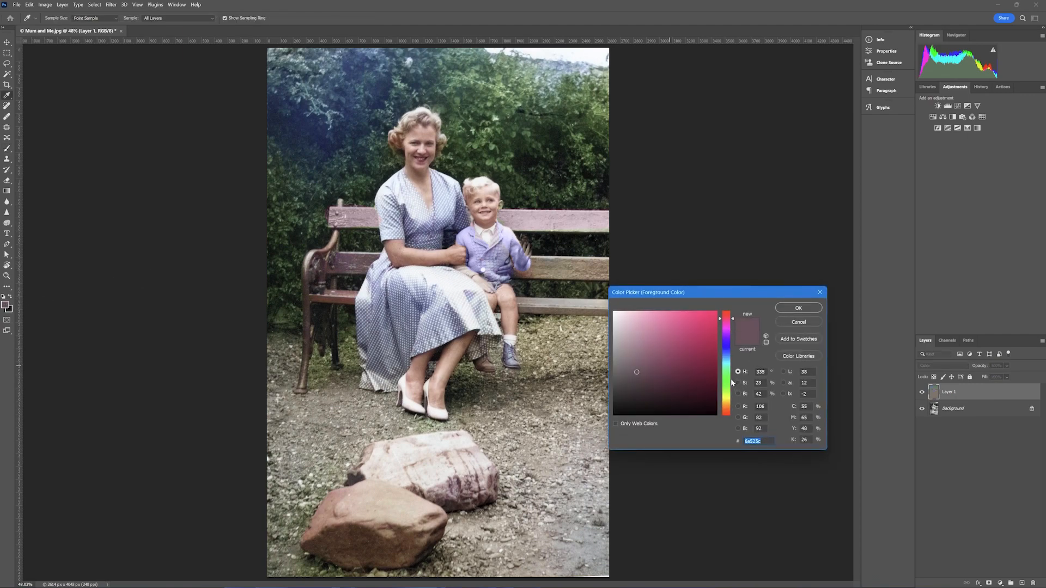
{"action": "left_click", "coordinate": [727, 380]}
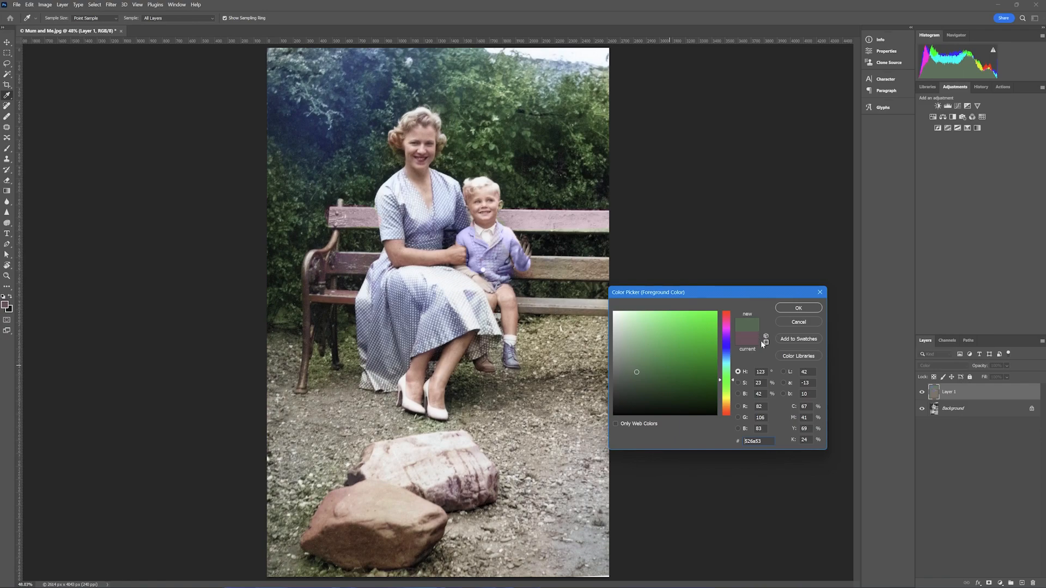
{"action": "left_click", "coordinate": [799, 309]}
{"action": "mouse_move", "coordinate": [400, 180]}
{"action": "left_mouse_down"}
{"action": "mouse_move", "coordinate": [384, 200]}
{"action": "mouse_move", "coordinate": [393, 223]}
{"action": "mouse_move", "coordinate": [395, 196]}
{"action": "mouse_move", "coordinate": [393, 231]}
{"action": "mouse_move", "coordinate": [384, 232]}
{"action": "mouse_move", "coordinate": [394, 194]}
{"action": "mouse_move", "coordinate": [393, 234]}
{"action": "mouse_move", "coordinate": [401, 191]}
{"action": "mouse_move", "coordinate": [417, 219]}
{"action": "mouse_move", "coordinate": [410, 184]}
{"action": "mouse_move", "coordinate": [422, 214]}
{"action": "mouse_move", "coordinate": [440, 196]}
{"action": "mouse_move", "coordinate": [438, 177]}
{"action": "mouse_move", "coordinate": [463, 190]}
{"action": "left_mouse_up"}
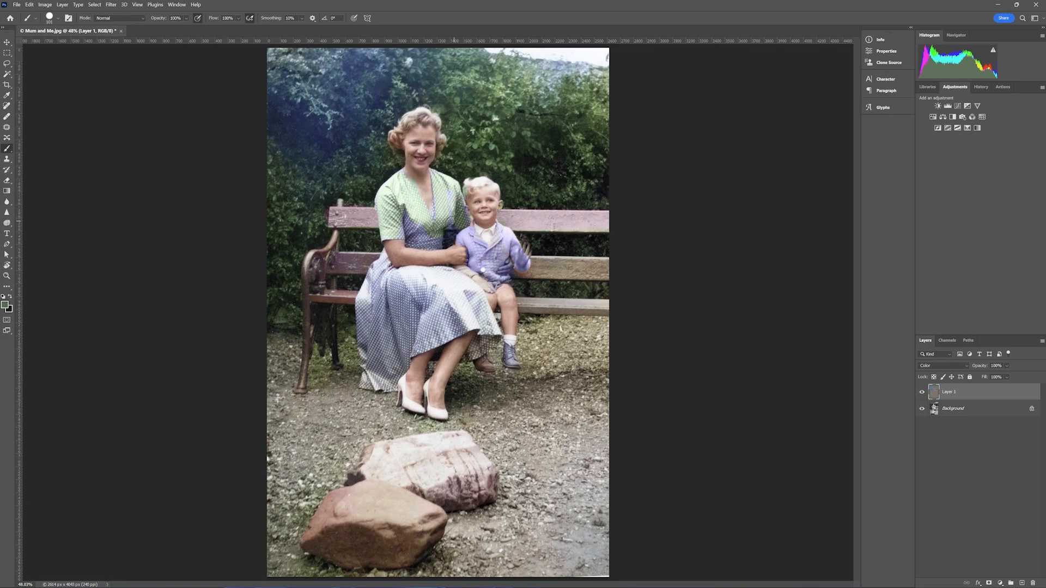
{"action": "left_click_drag", "start_coordinate": [414, 231], "coordinate": [408, 224]}
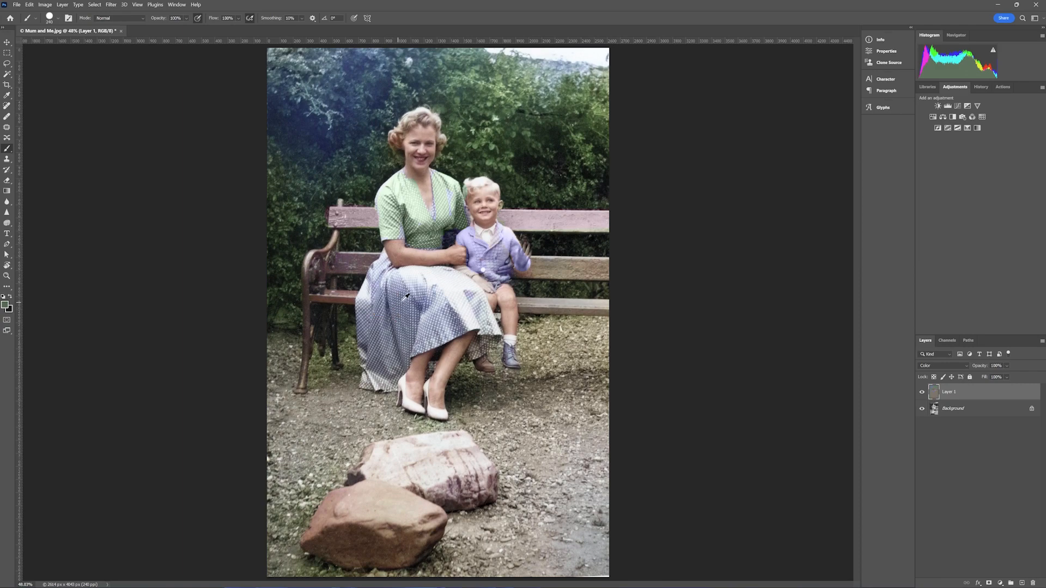
{"action": "mouse_move", "coordinate": [417, 300]}
{"action": "left_mouse_down"}
{"action": "mouse_move", "coordinate": [395, 280]}
{"action": "mouse_move", "coordinate": [377, 283]}
{"action": "mouse_move", "coordinate": [373, 306]}
{"action": "left_mouse_up"}
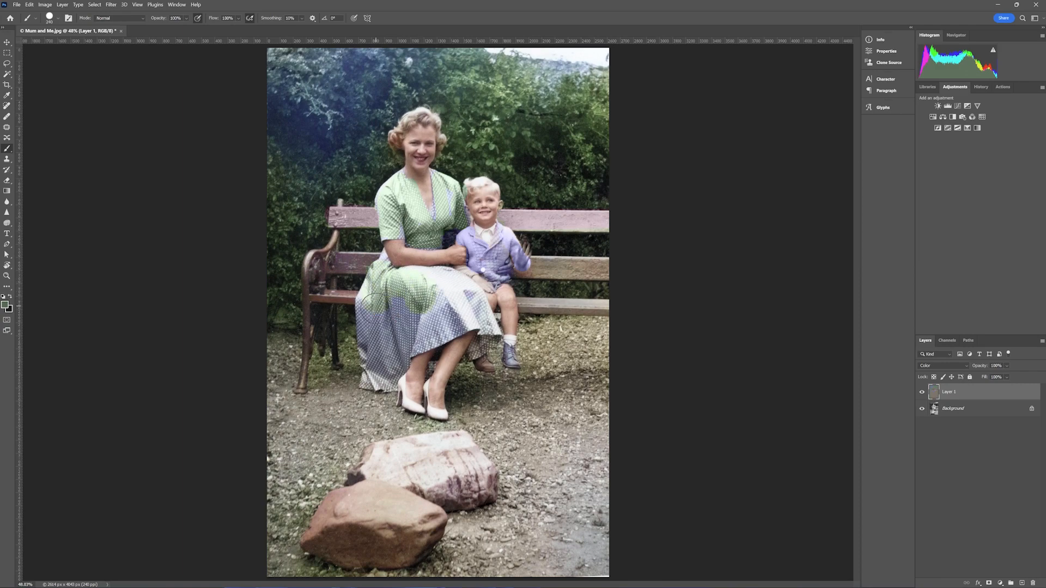
{"action": "mouse_move", "coordinate": [374, 372]}
{"action": "left_mouse_down"}
{"action": "mouse_move", "coordinate": [418, 322]}
{"action": "mouse_move", "coordinate": [438, 311]}
{"action": "mouse_move", "coordinate": [432, 335]}
{"action": "mouse_move", "coordinate": [411, 339]}
{"action": "mouse_move", "coordinate": [473, 315]}
{"action": "mouse_move", "coordinate": [453, 284]}
{"action": "mouse_move", "coordinate": [420, 279]}
{"action": "mouse_move", "coordinate": [377, 294]}
{"action": "mouse_move", "coordinate": [372, 327]}
{"action": "left_mouse_up"}
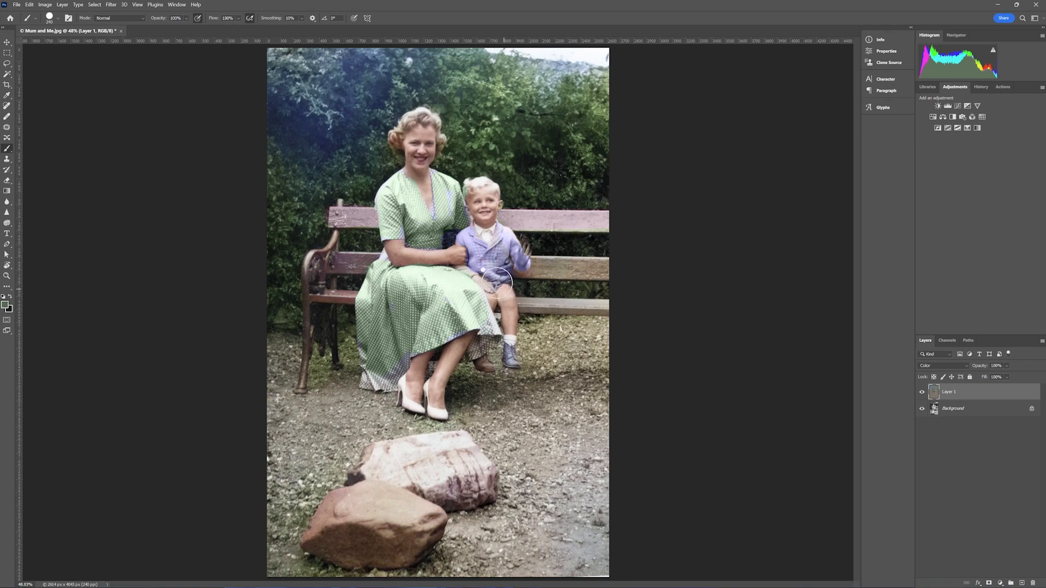
Paint the boy's jacket beige and recolor his bluish shoe with the brown sampled from his other shoe
{"action": "mouse_move", "coordinate": [469, 265]}
{"action": "left_mouse_down"}
{"action": "mouse_move", "coordinate": [473, 239]}
{"action": "mouse_move", "coordinate": [504, 243]}
{"action": "mouse_move", "coordinate": [496, 267]}
{"action": "left_mouse_up"}
{"action": "right_click", "coordinate": [520, 264], "text": "alt"}
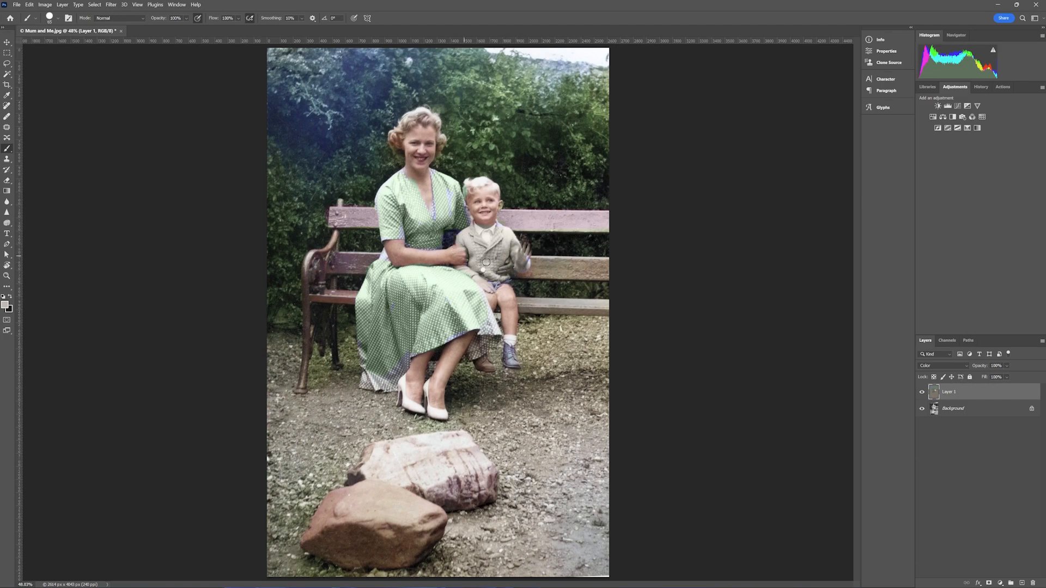
{"action": "left_click", "coordinate": [485, 364], "text": "alt"}
{"action": "left_click_drag", "start_coordinate": [507, 346], "coordinate": [509, 362]}
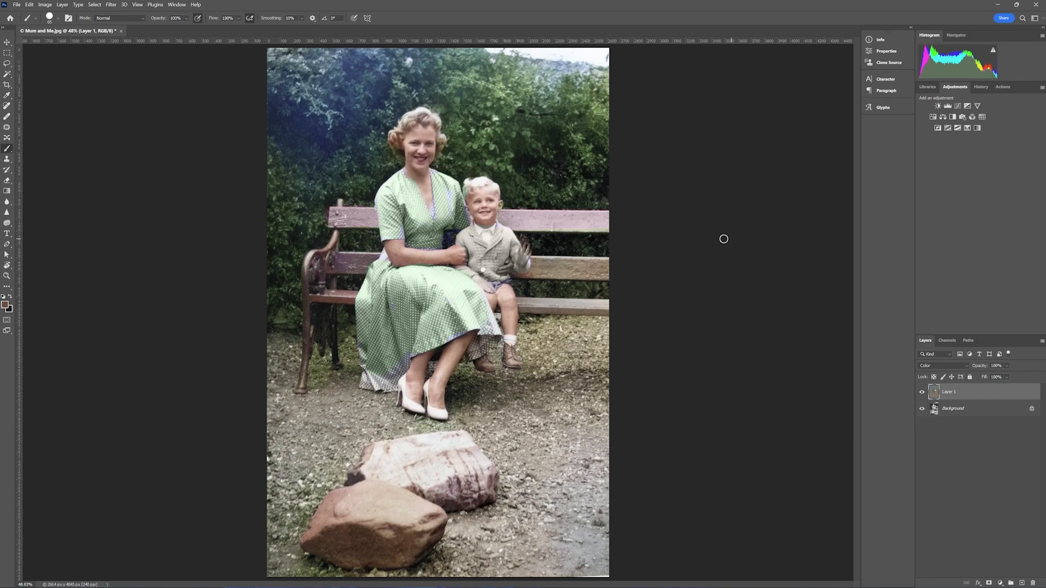
Sample the blue of the boy's shorts as the foreground color and repaint his jacket with it
{"action": "left_click", "coordinate": [5, 305]}
{"action": "left_click", "coordinate": [499, 285]}
{"action": "left_click", "coordinate": [797, 310]}
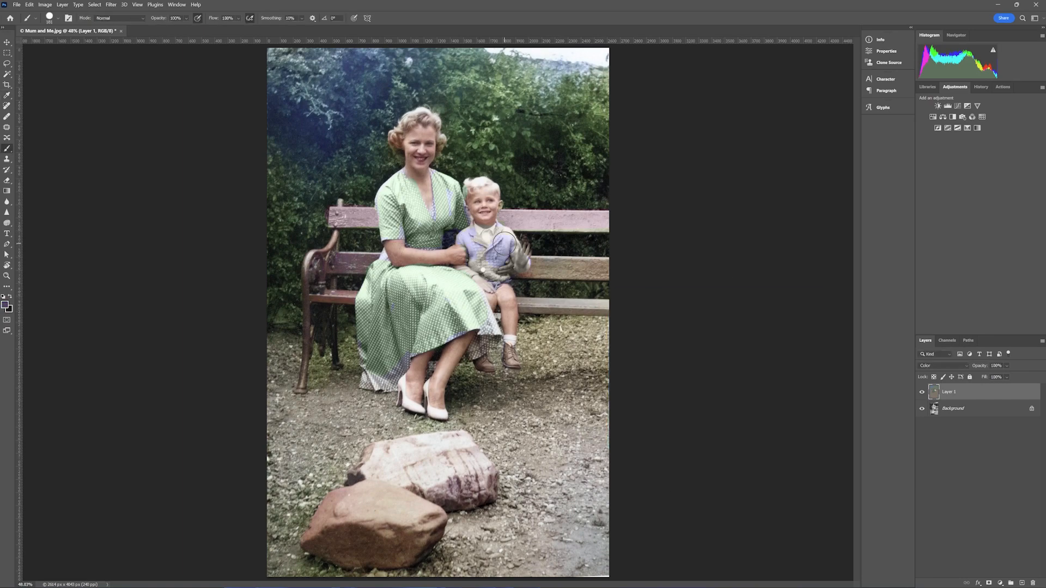
{"action": "left_click_drag", "start_coordinate": [503, 245], "coordinate": [493, 254]}
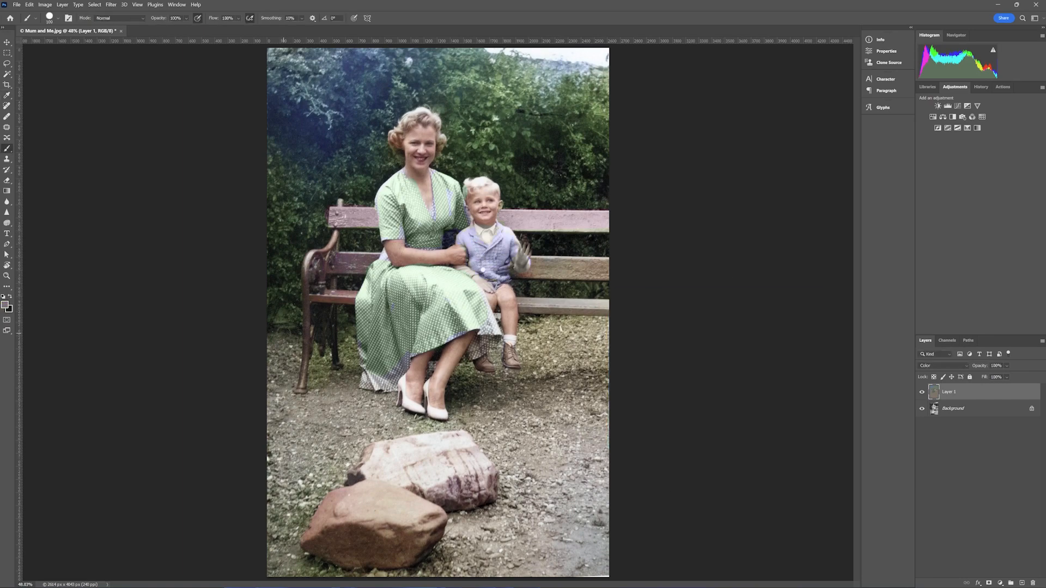
Sample a foliage color and tone down the blue cast in the hedge, adjusting the brush opacity and undoing the unwanted stroke
{"action": "left_click", "coordinate": [322, 154], "text": "alt"}
{"action": "left_click", "coordinate": [186, 18]}
{"action": "left_click", "coordinate": [183, 29]}
{"action": "mouse_move", "coordinate": [311, 117]}
{"action": "left_mouse_down"}
{"action": "mouse_move", "coordinate": [360, 75]}
{"action": "mouse_move", "coordinate": [578, 90]}
{"action": "left_mouse_up"}
{"action": "key", "text": "ctrl+z"}
{"action": "left_click", "coordinate": [186, 18]}
{"action": "left_click_drag", "start_coordinate": [193, 29], "coordinate": [217, 29]}
Recolor the lower bench slats mauve and paint the boy's remaining sleeve with the blue sampled from his jacket
{"action": "right_click", "coordinate": [533, 306], "text": "alt"}
{"action": "right_click", "coordinate": [480, 256], "text": "alt"}
{"action": "left_click", "coordinate": [481, 257], "text": "alt"}
{"action": "left_click_drag", "start_coordinate": [462, 270], "coordinate": [488, 290]}
Paint the boy's raised hand with the skin tone sampled from the woman's arm
{"action": "left_click", "coordinate": [515, 240], "text": "alt"}
{"action": "left_click", "coordinate": [435, 249], "text": "alt"}
{"action": "left_click", "coordinate": [526, 255]}
Sample the dress green and paint the uncolored areas along the dress hem and the neckline
{"action": "left_click", "coordinate": [414, 327], "text": "alt"}
{"action": "mouse_move", "coordinate": [373, 369]}
{"action": "left_mouse_down"}
{"action": "mouse_move", "coordinate": [391, 384]}
{"action": "mouse_move", "coordinate": [396, 355]}
{"action": "left_mouse_up"}
{"action": "left_click_drag", "start_coordinate": [482, 352], "coordinate": [490, 337]}
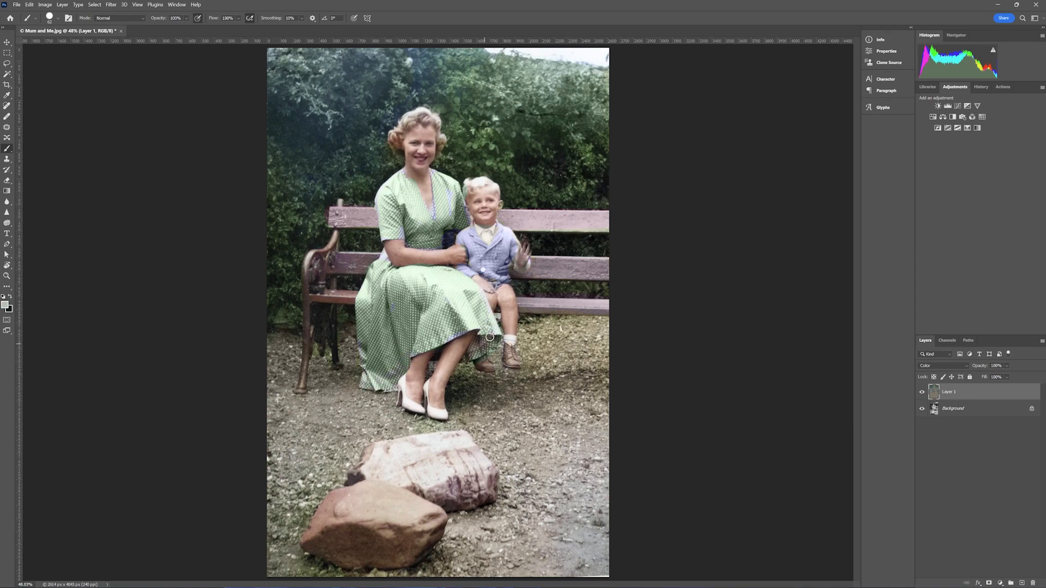
{"action": "left_click_drag", "start_coordinate": [435, 217], "coordinate": [443, 209]}
Recolor the rocks in the foreground with the reddish brown sampled from the front rock
{"action": "left_click", "coordinate": [326, 526], "text": "alt"}
{"action": "right_click", "coordinate": [371, 523], "text": "alt"}
{"action": "mouse_move", "coordinate": [371, 523]}
{"action": "left_mouse_down"}
{"action": "mouse_move", "coordinate": [439, 444]}
{"action": "mouse_move", "coordinate": [481, 472]}
{"action": "mouse_move", "coordinate": [416, 554]}
{"action": "left_mouse_up"}
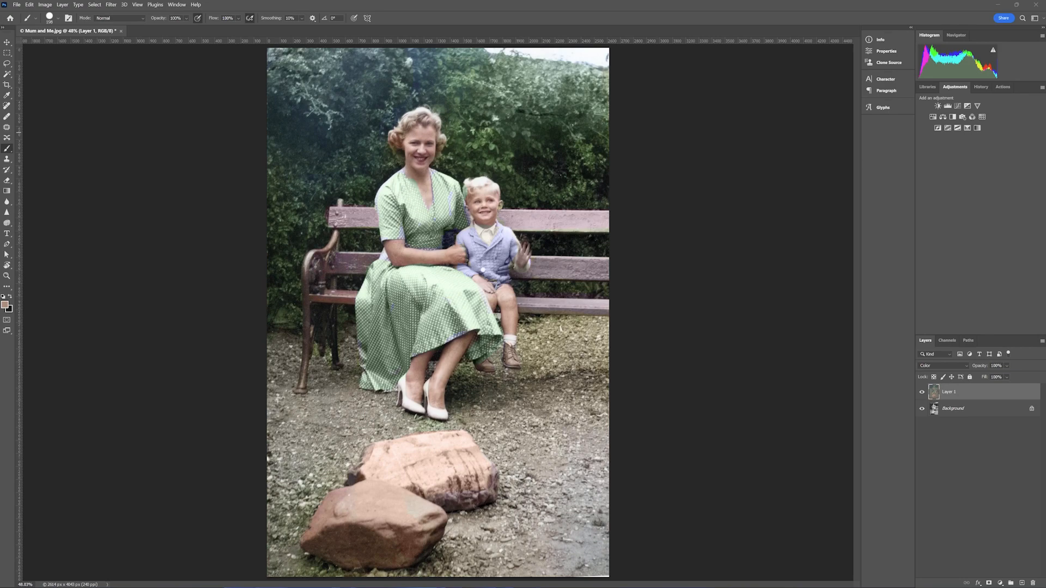